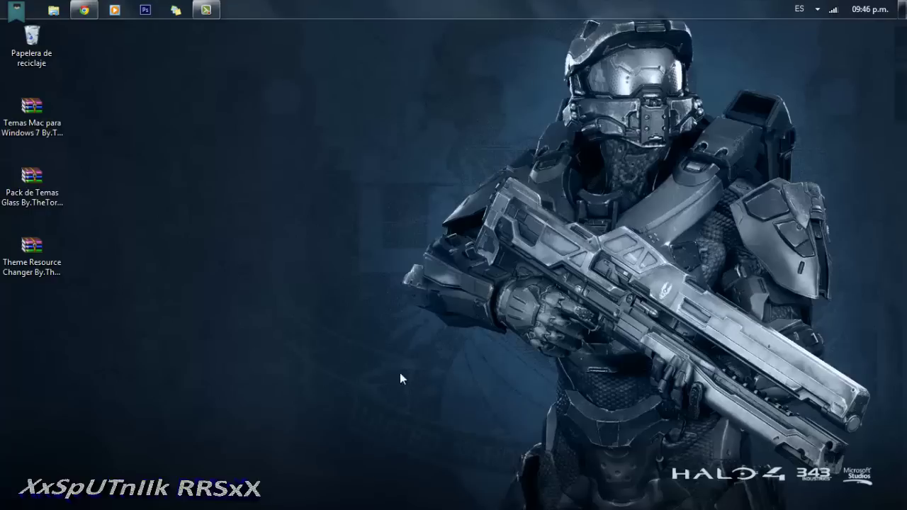
Download Theme Resource Changer By.TheTornado.rar from MediaFire in Chrome, authorizing it with the captcha words, and return to the desktop.
click(84, 10)
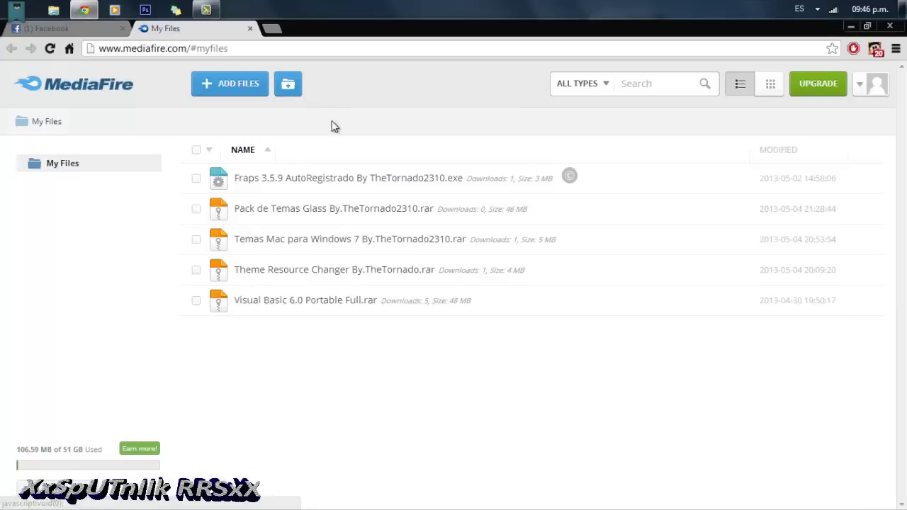
click(347, 269)
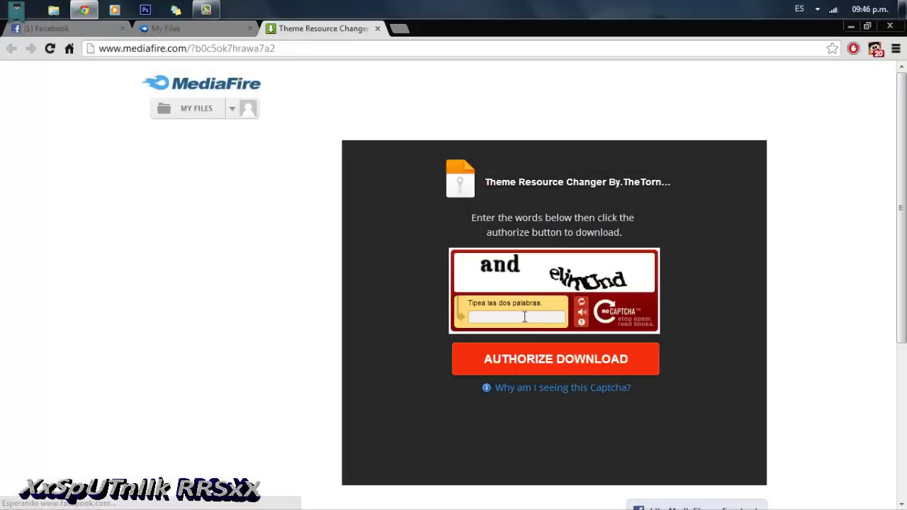
click(524, 317)
text(and )
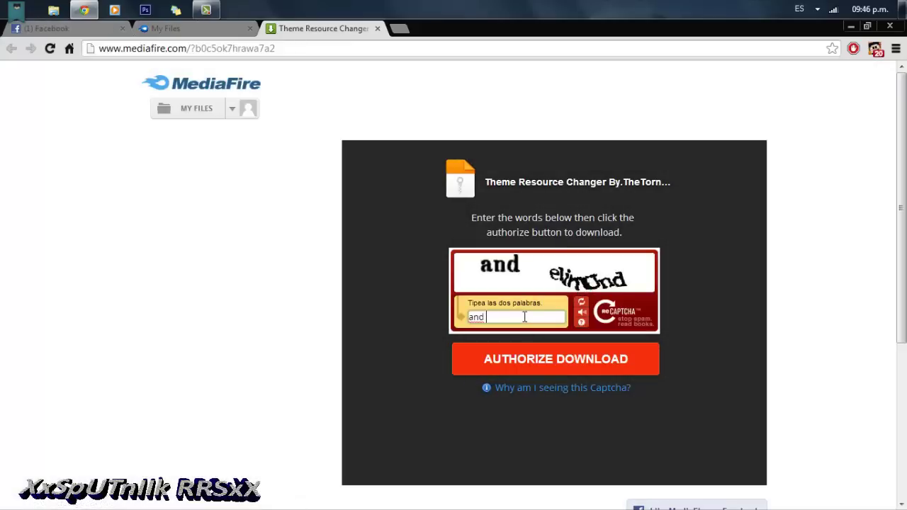
text(elinund)
click(526, 359)
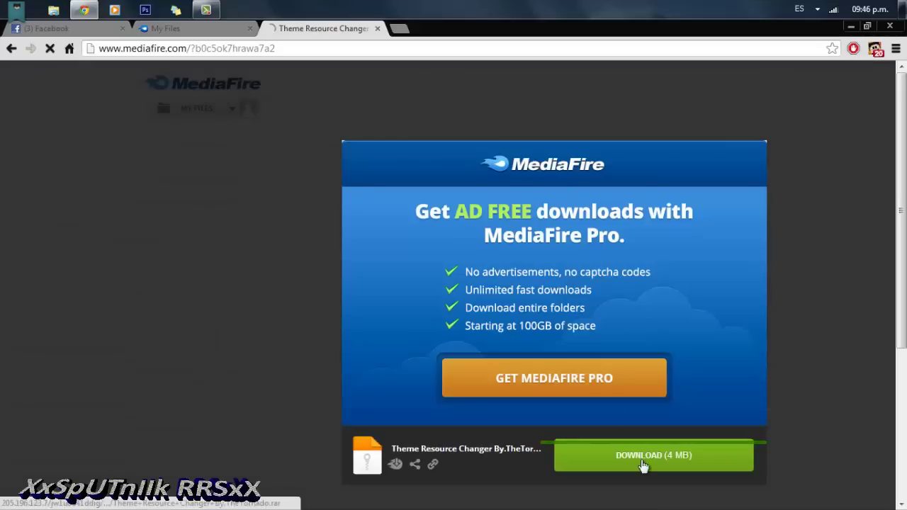
click(643, 466)
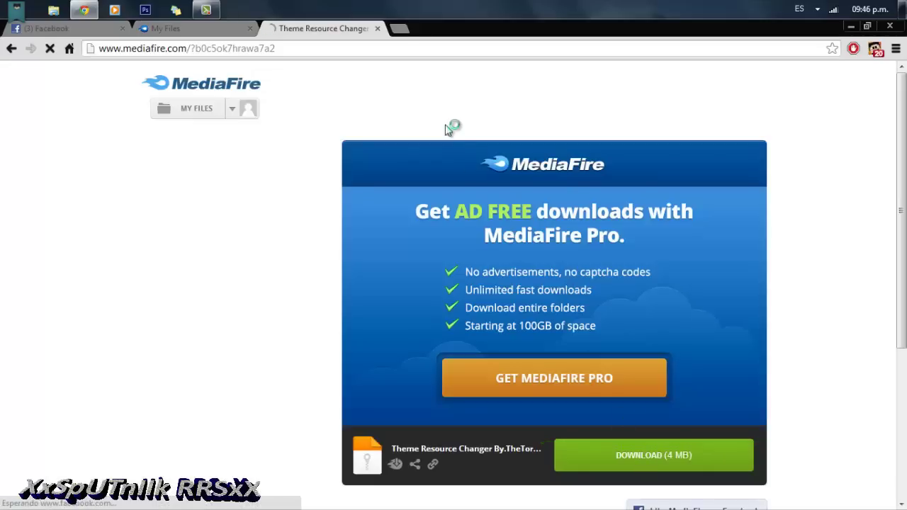
click(378, 29)
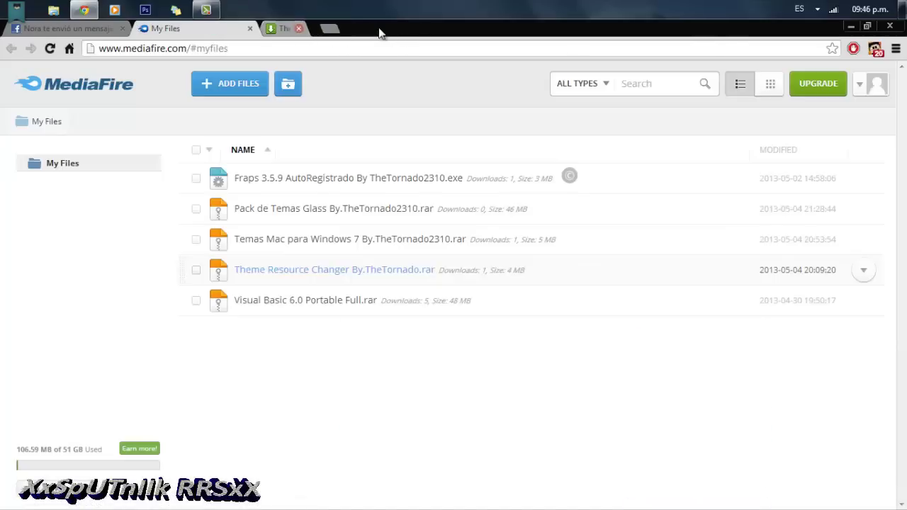
click(851, 26)
Extract the Theme Resource Changer archive into its own folder on the desktop and open that folder.
click(32, 262)
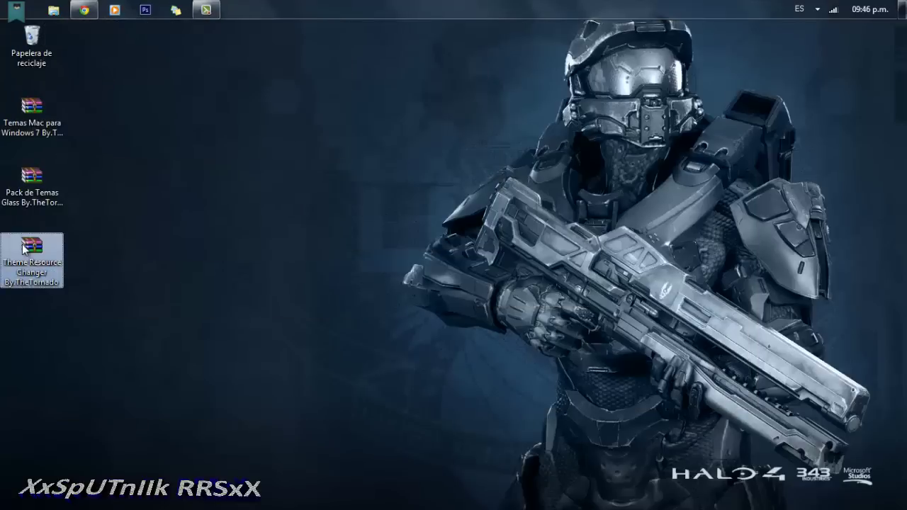
right_click(23, 262)
click(70, 244)
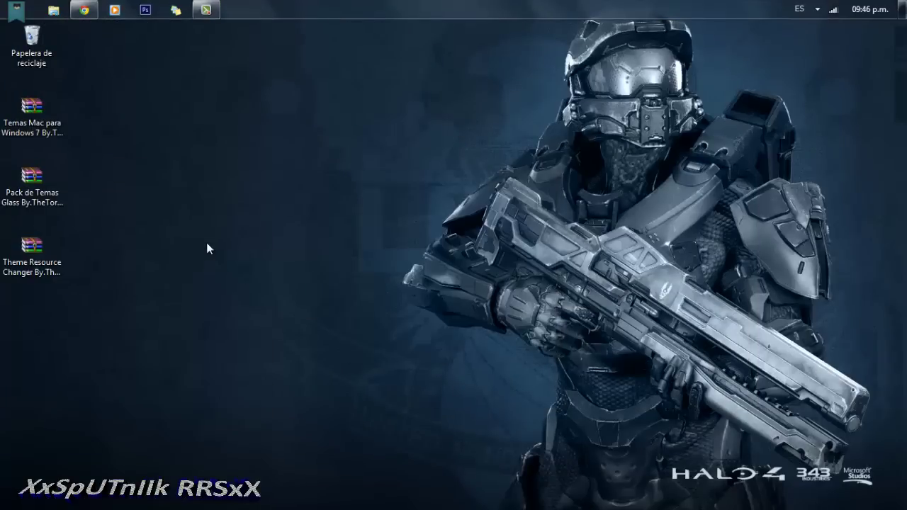
double_click(30, 319)
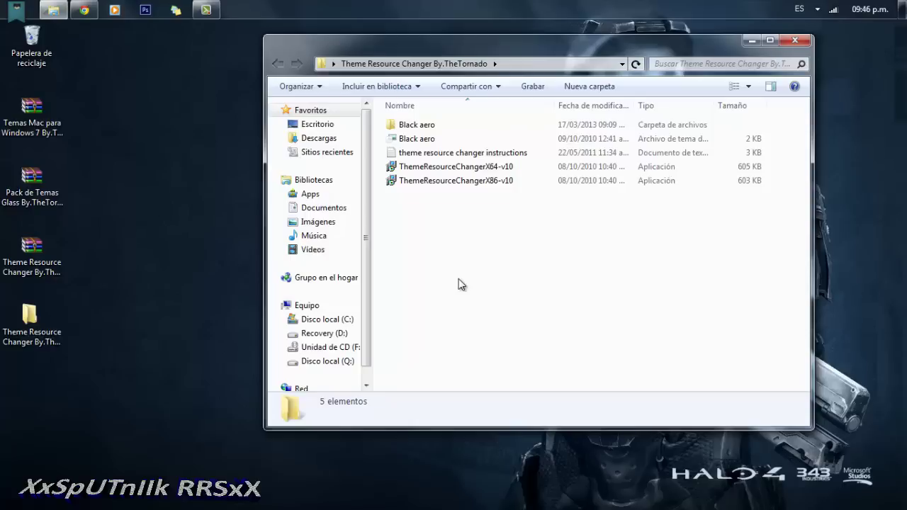
Check the Windows system type in the computer's system properties to decide between the X64 and X86 installers.
key(XF86AudioRaiseVolume)
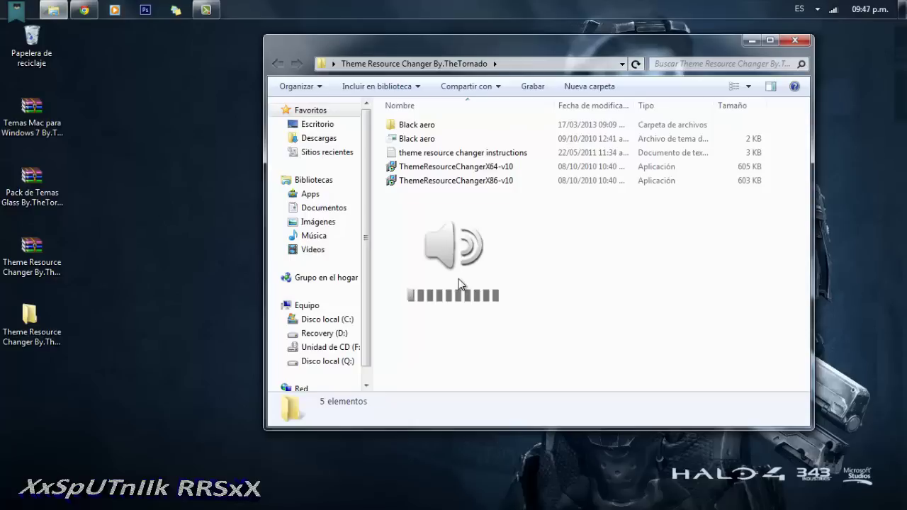
click(499, 166)
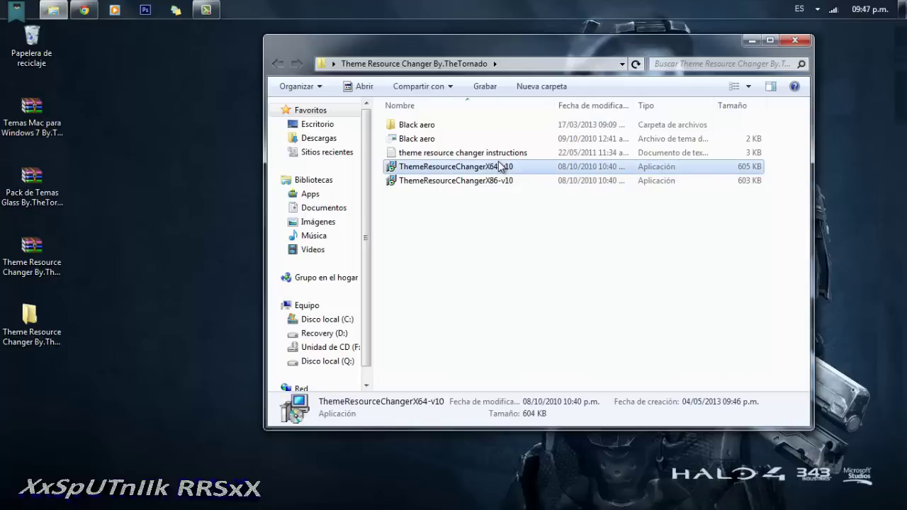
click(485, 180)
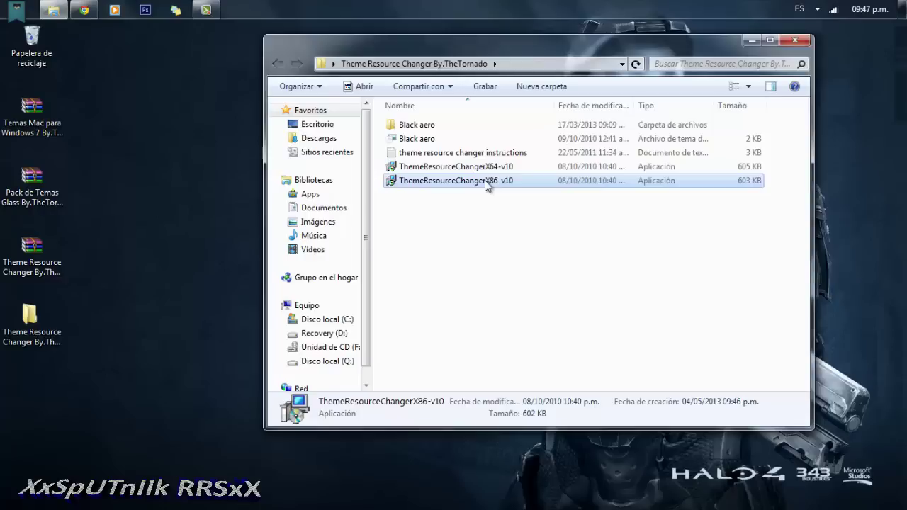
key(super+e)
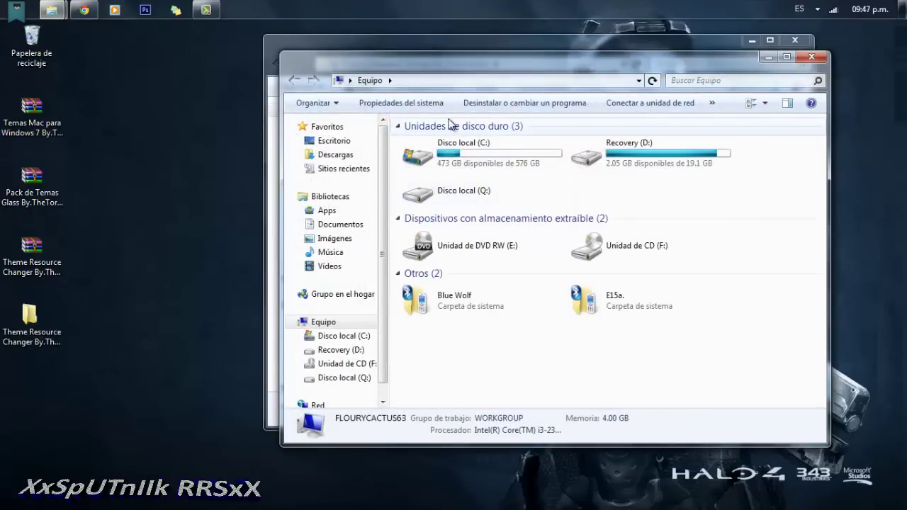
click(431, 104)
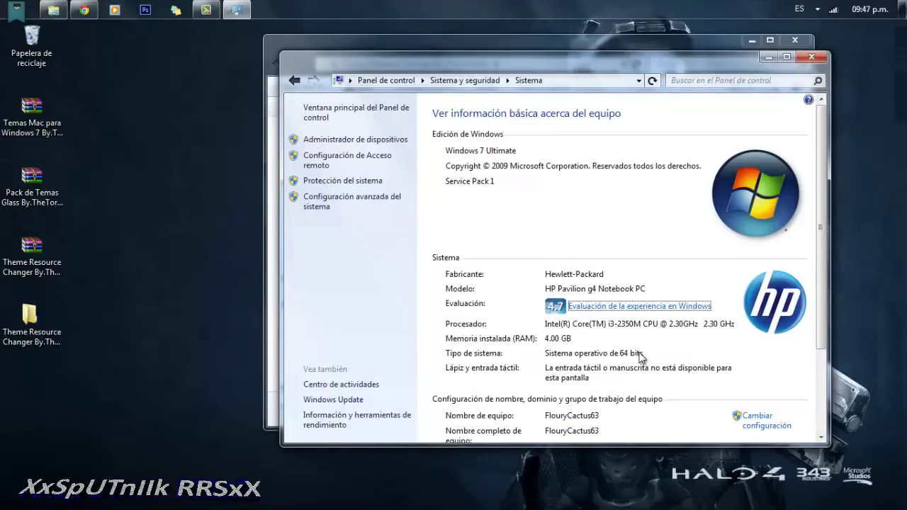
click(811, 60)
click(496, 206)
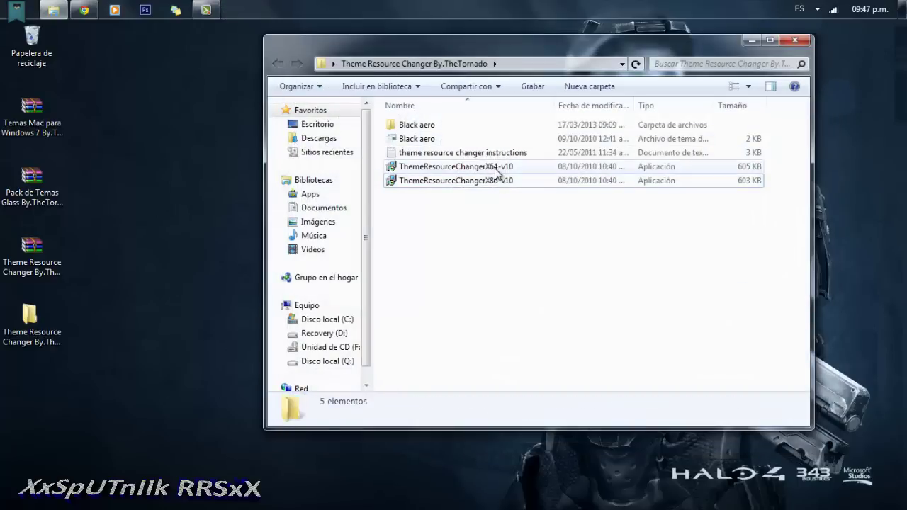
Try to install ThemeResourceChangerX64-v10 as administrator and close its folder window.
mouse_move(496, 172)
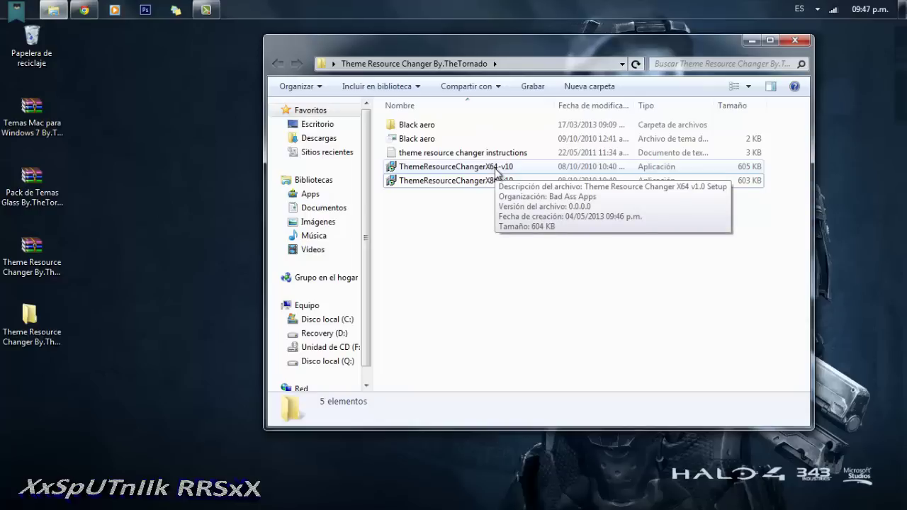
right_click(496, 170)
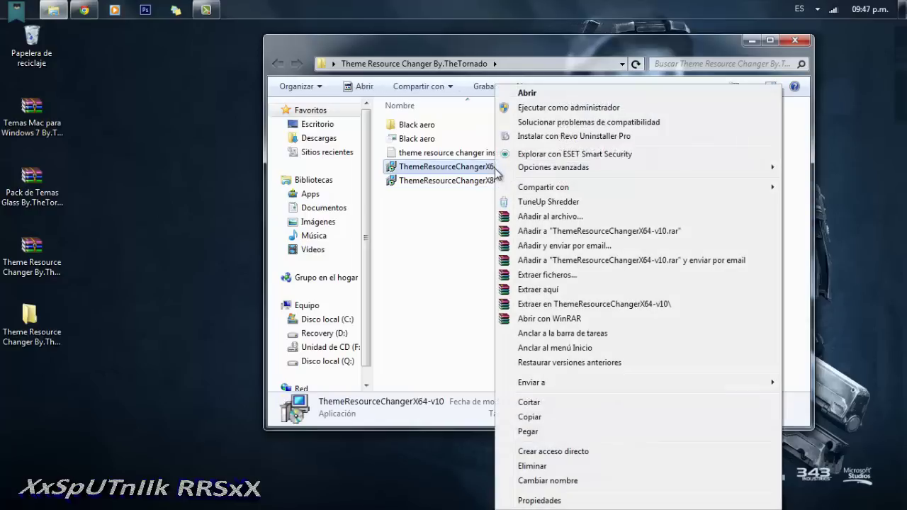
click(520, 107)
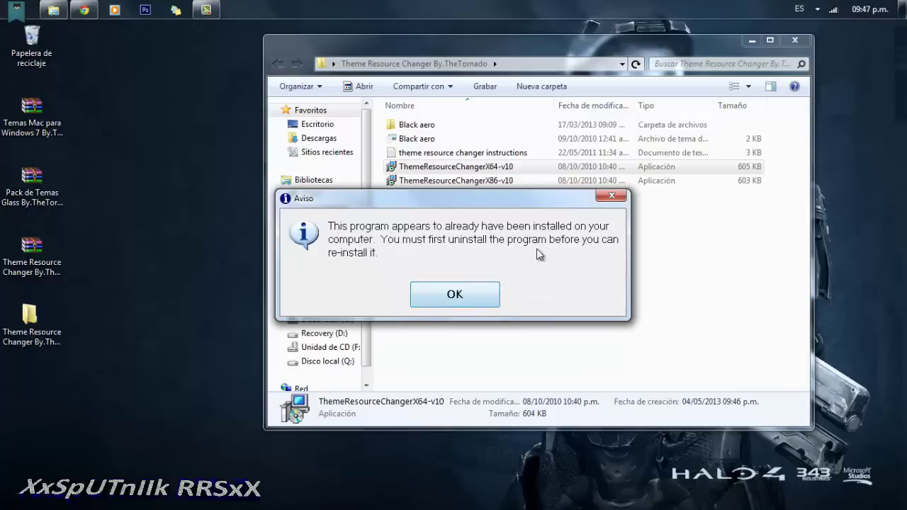
click(460, 295)
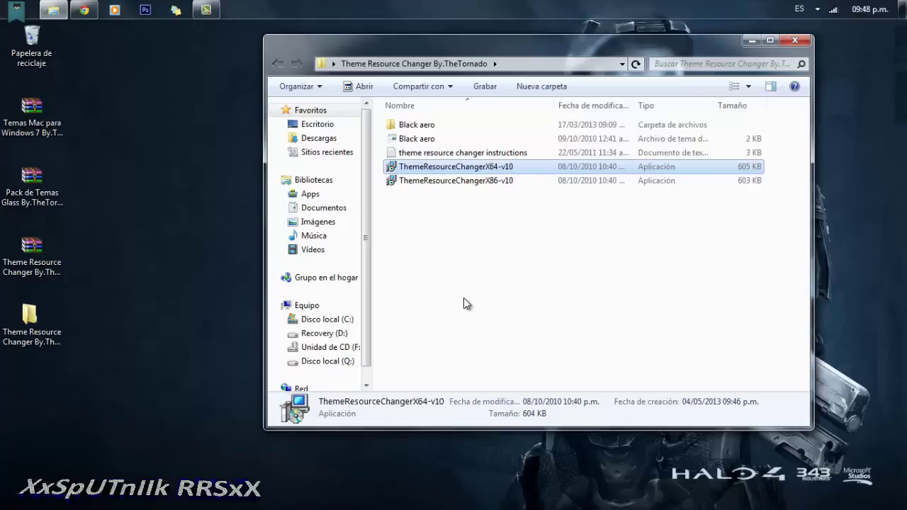
click(721, 234)
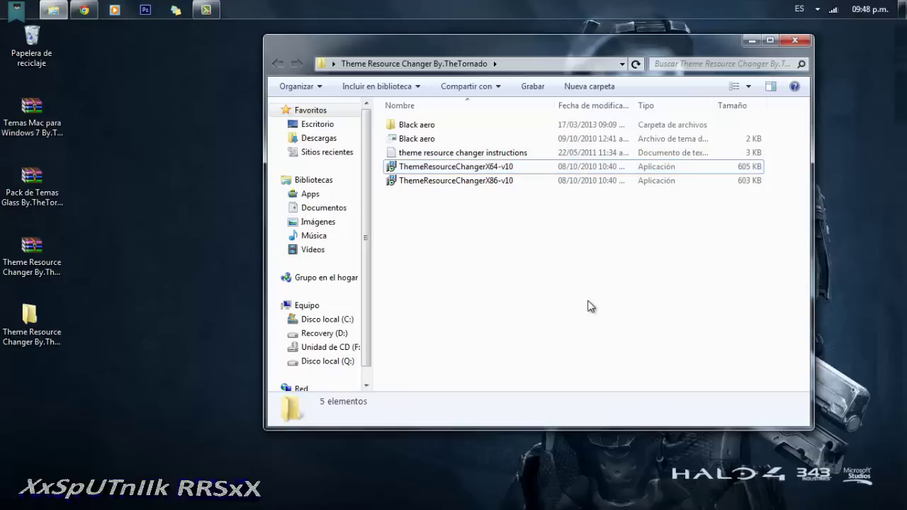
click(798, 43)
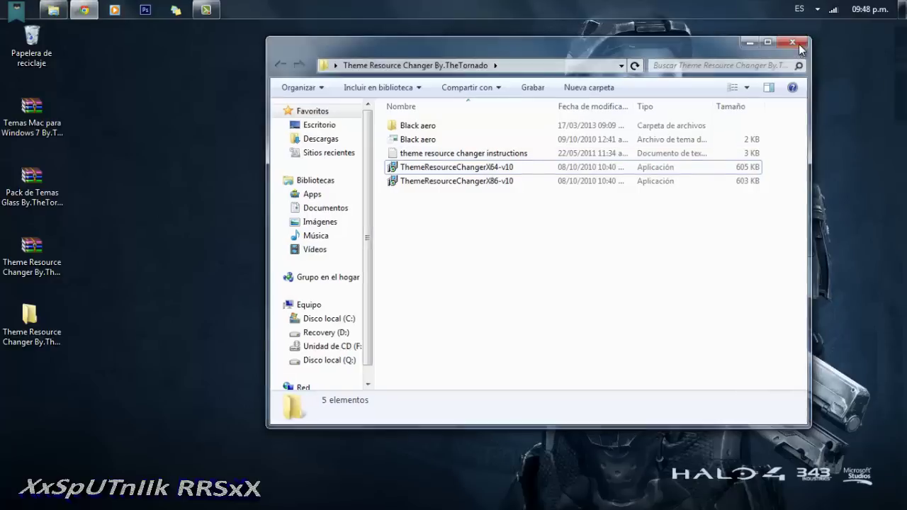
drag(499, 107, 207, 262)
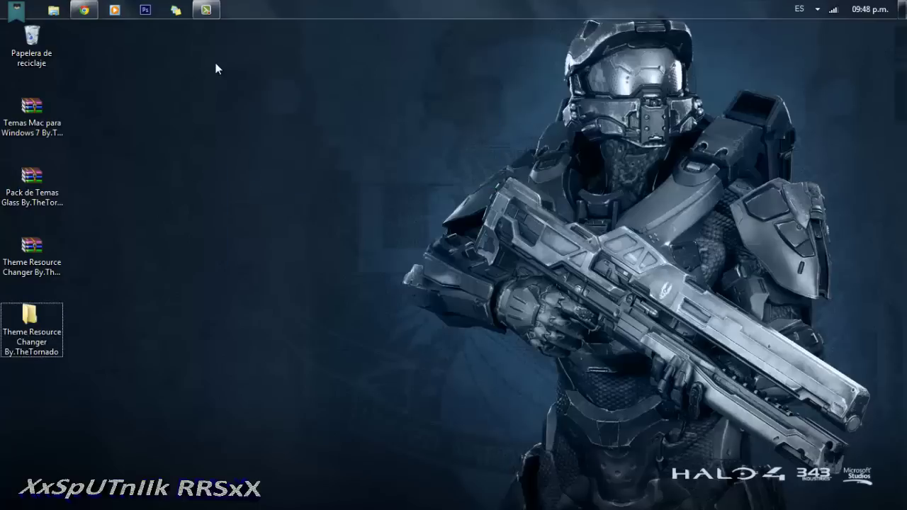
View the MediaFire download pages for Temas Mac para Windows 7 and Pack de Temas Glass in Chrome, then return to the desktop.
click(85, 10)
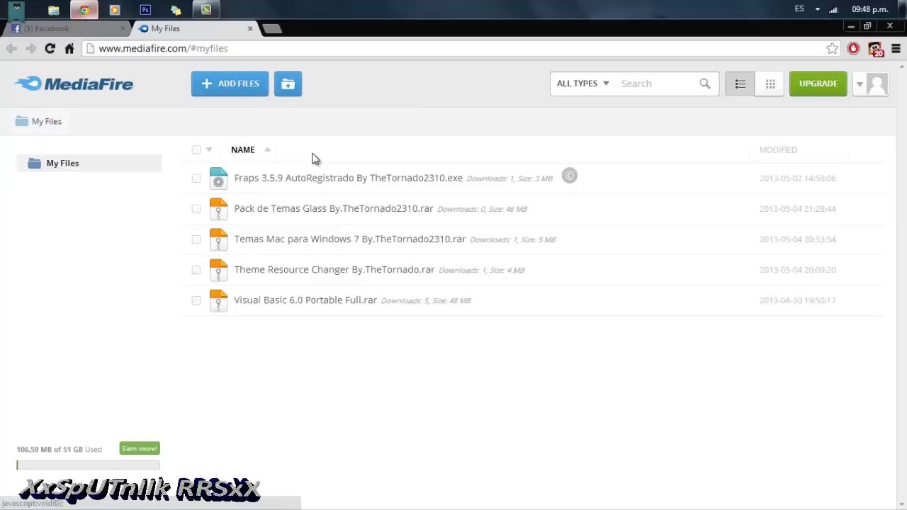
click(321, 241)
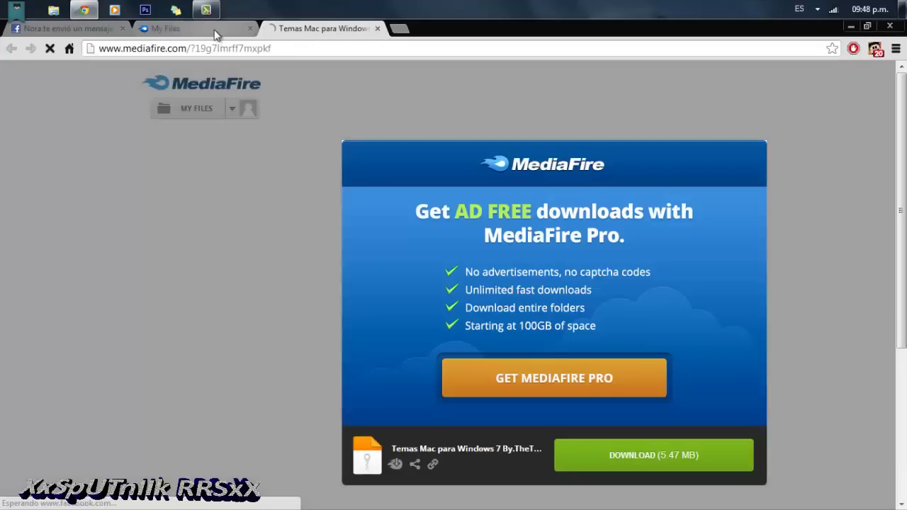
click(212, 30)
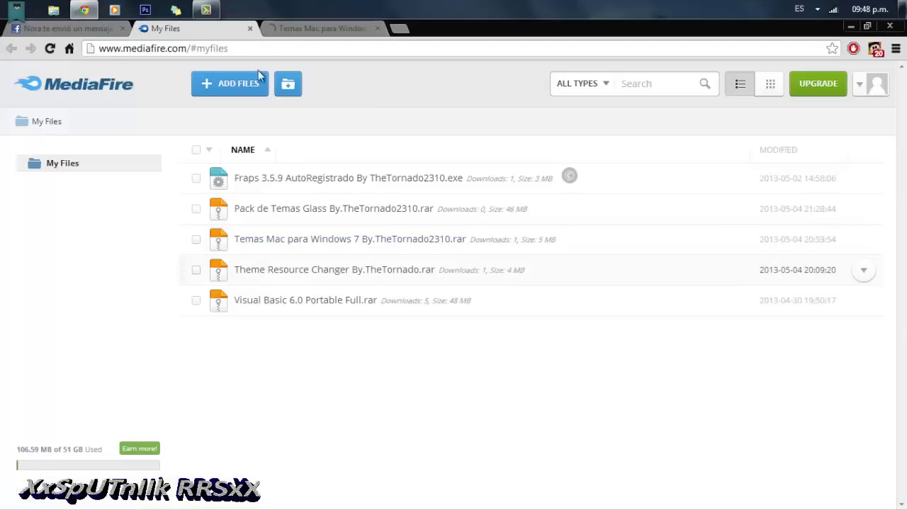
click(326, 211)
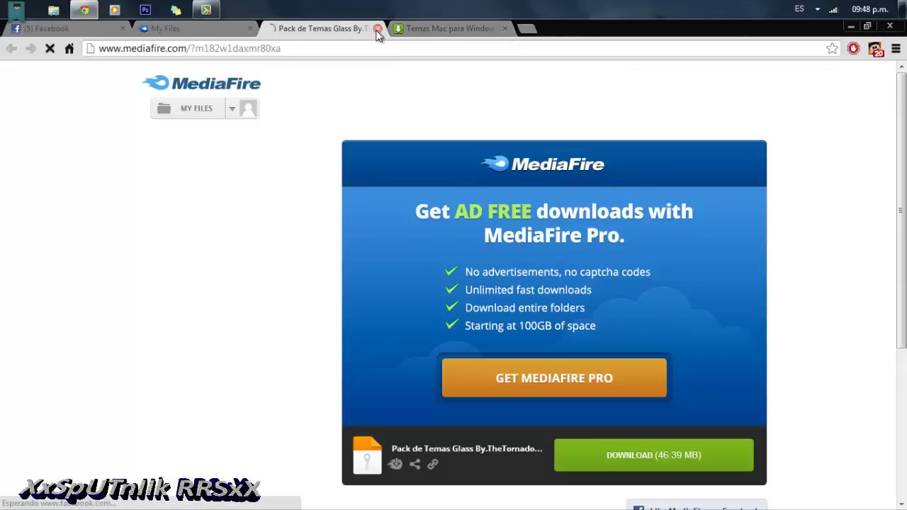
click(377, 29)
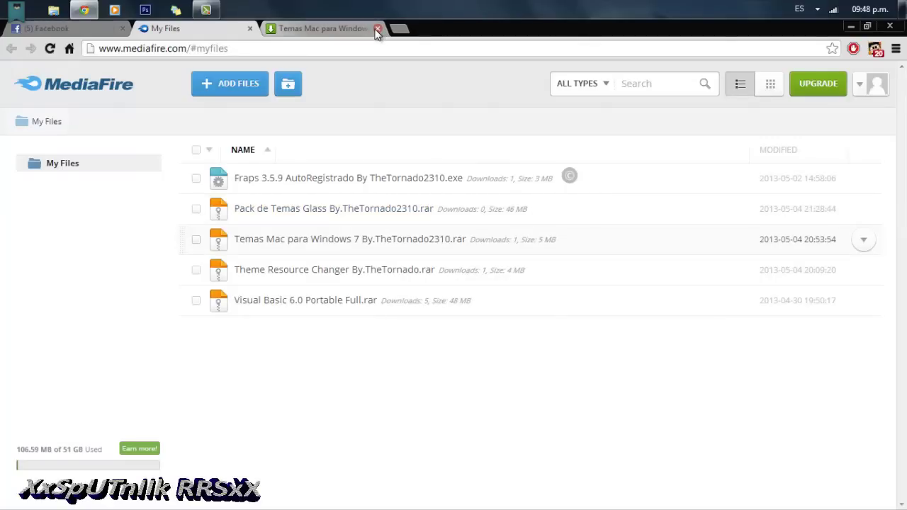
click(377, 29)
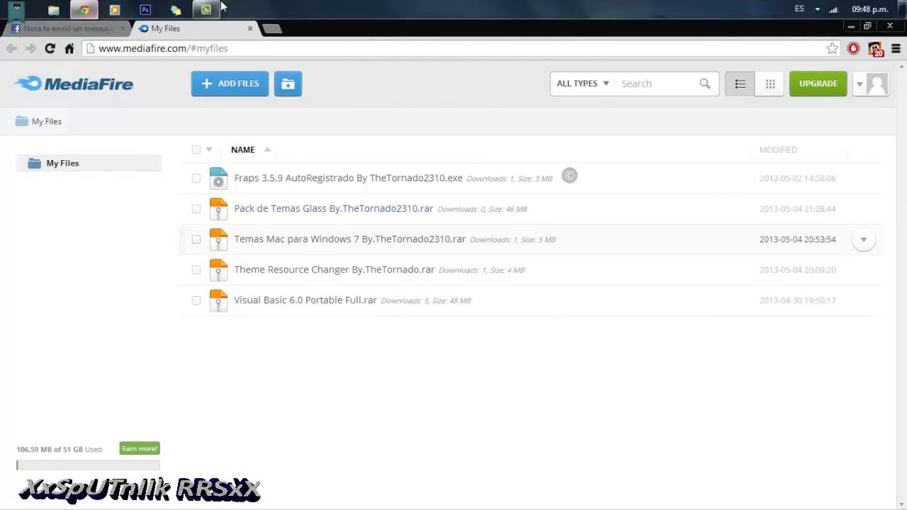
click(850, 27)
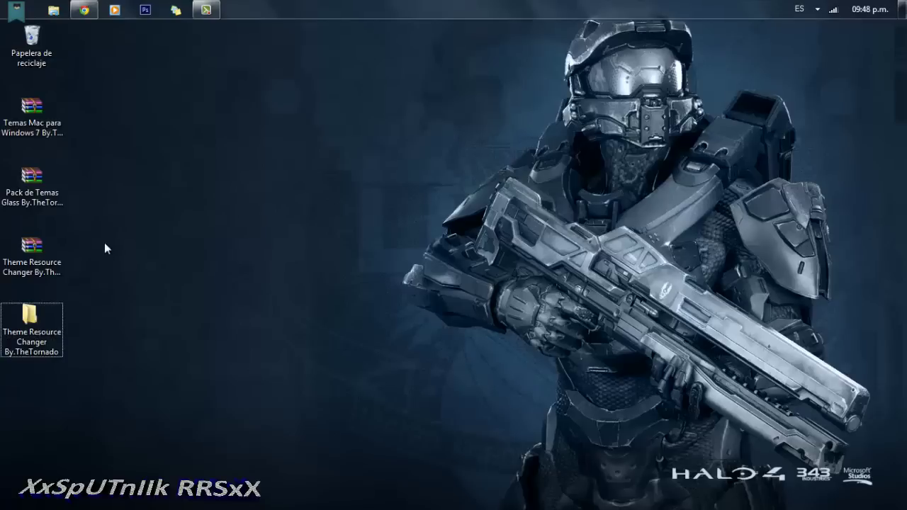
Extract the Temas Mac para Windows 7 and Pack de Temas Glass archives together into separate desktop folders.
drag(104, 243, 99, 202)
click(31, 179)
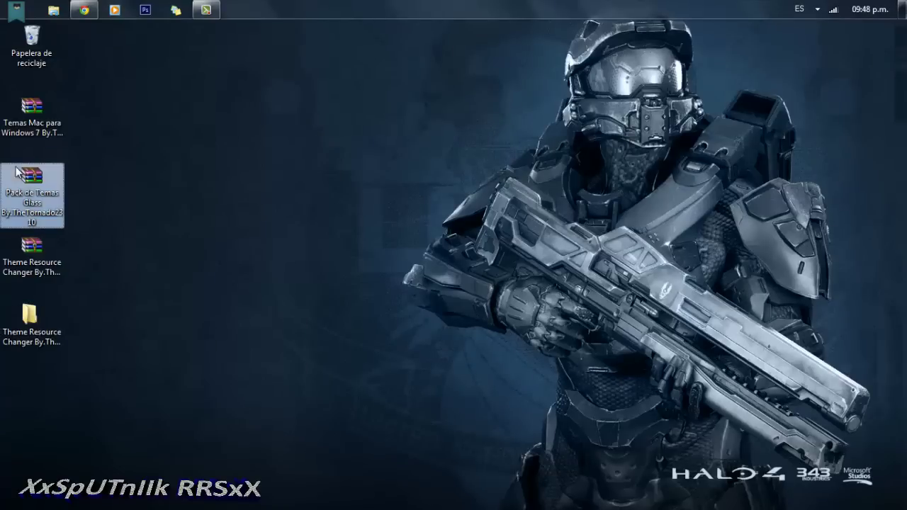
right_click(42, 113)
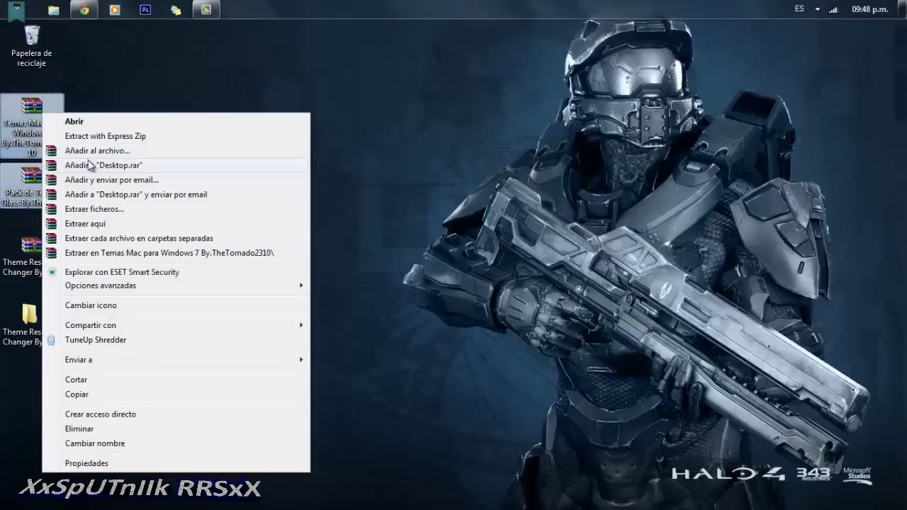
click(98, 239)
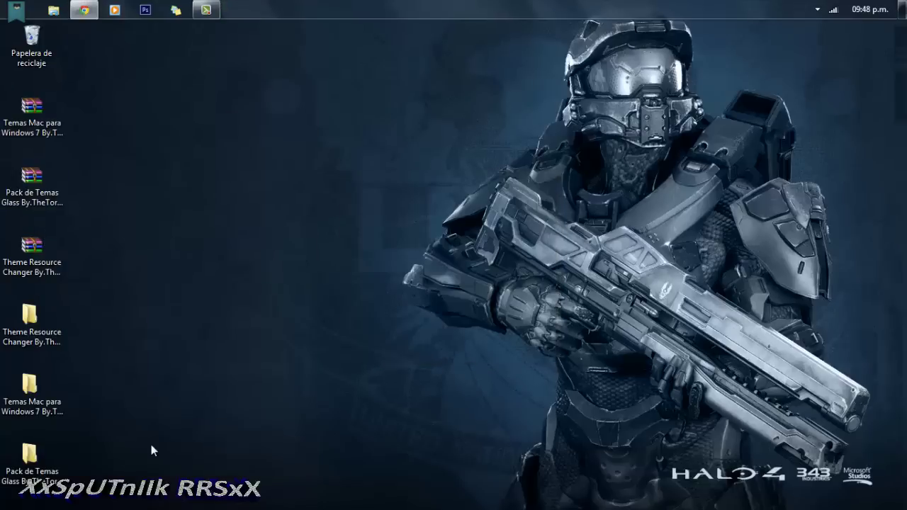
Open the Mac 1 TheTornado2310 theme folder inside the extracted Temas Mac para Windows 7 folder.
double_click(35, 394)
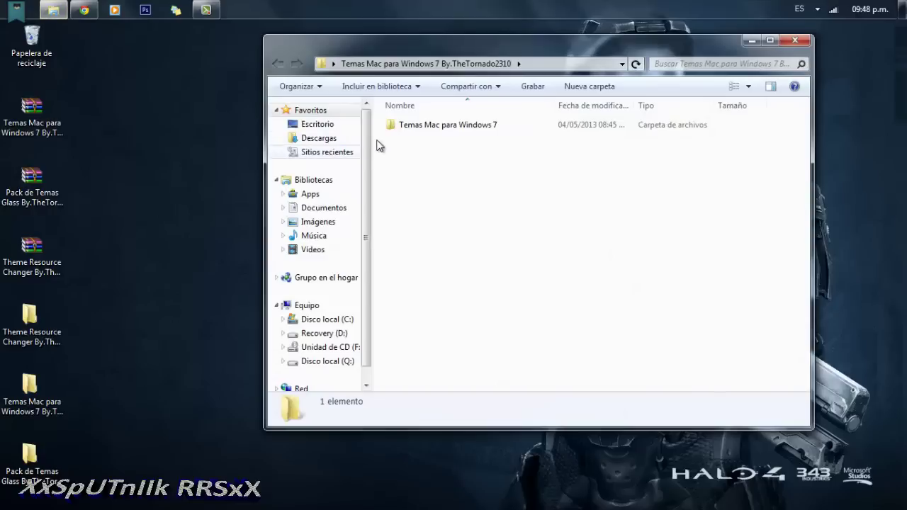
double_click(432, 124)
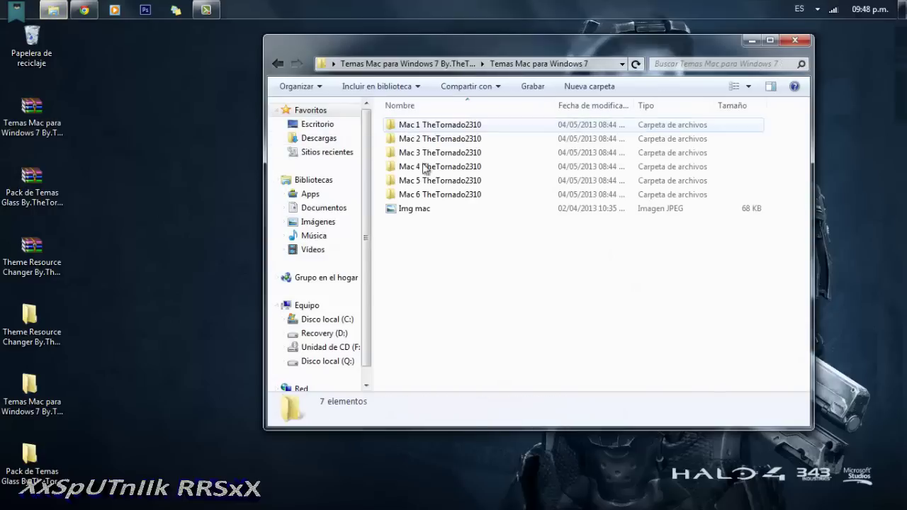
double_click(468, 129)
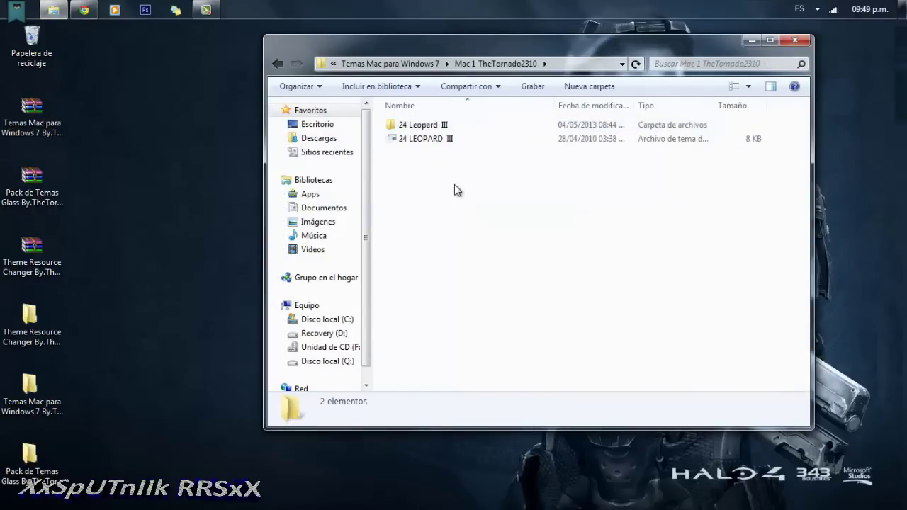
Copy the 24 Leopard III folder and theme file into C:\Windows\Resources\Themes and close the folder window.
drag(454, 185, 441, 126)
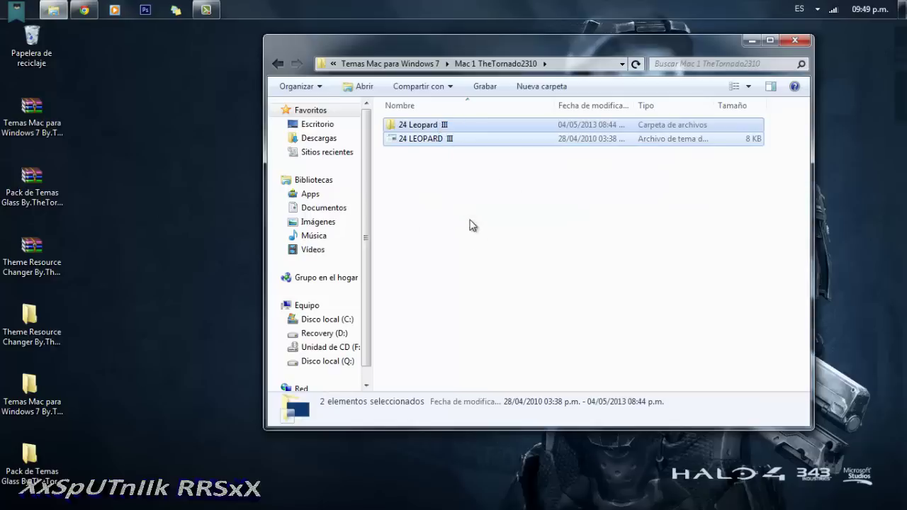
key(ctrl+c)
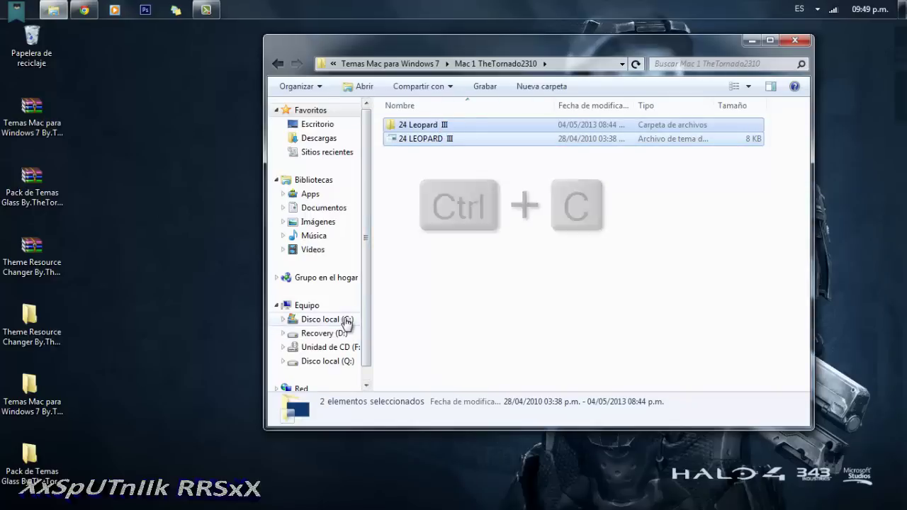
click(347, 321)
double_click(445, 250)
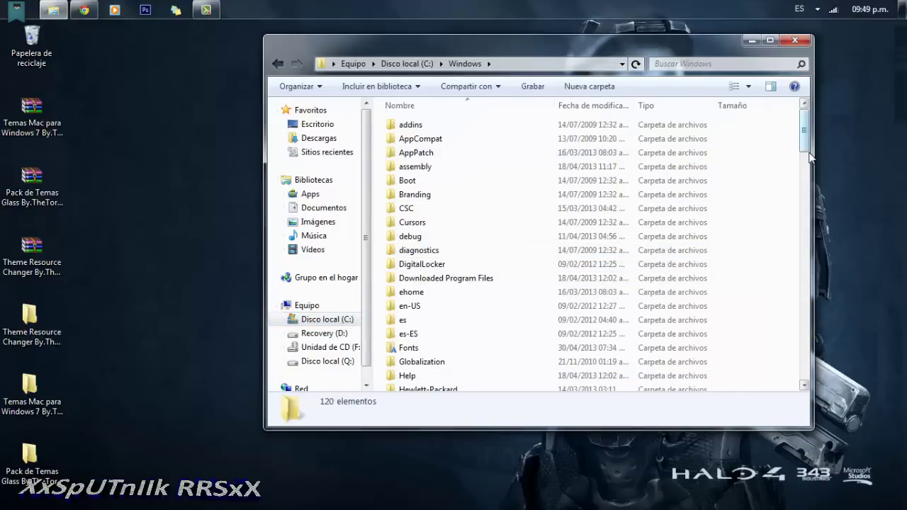
drag(809, 158, 809, 244)
click(419, 120)
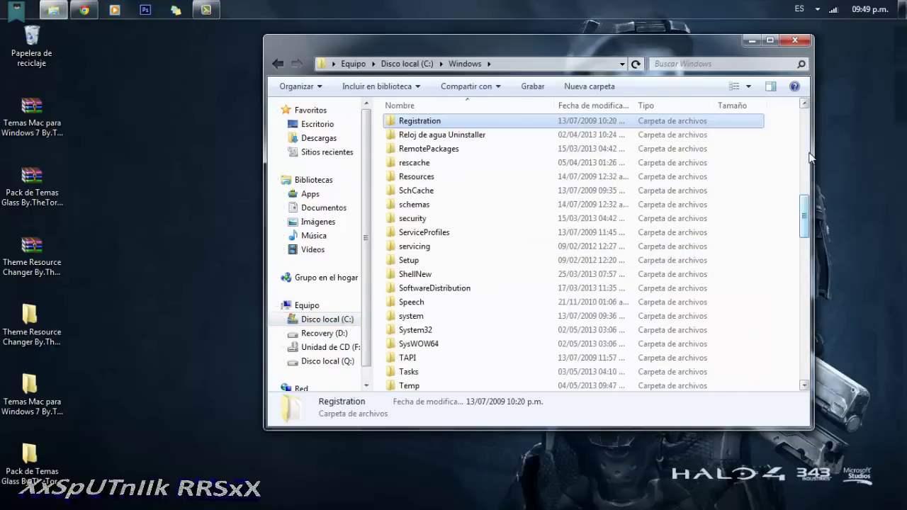
double_click(442, 175)
key(ctrl+v)
double_click(426, 140)
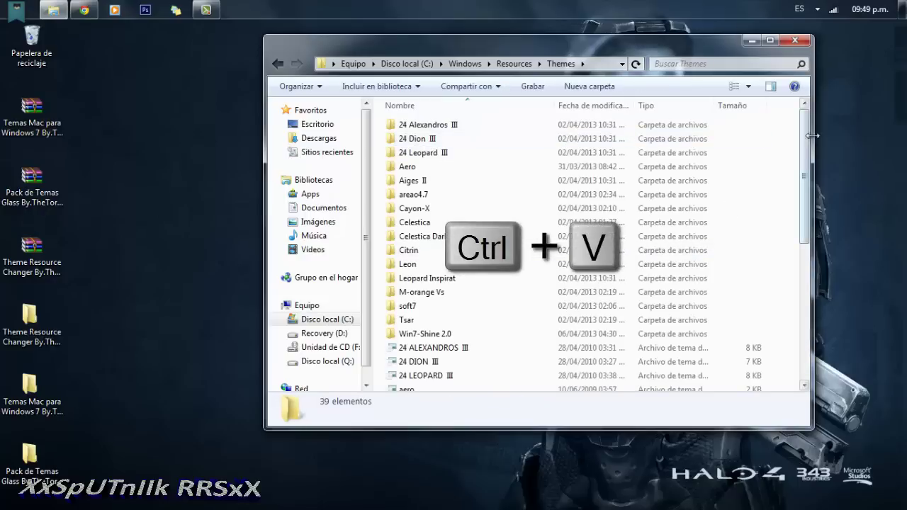
drag(806, 138, 803, 48)
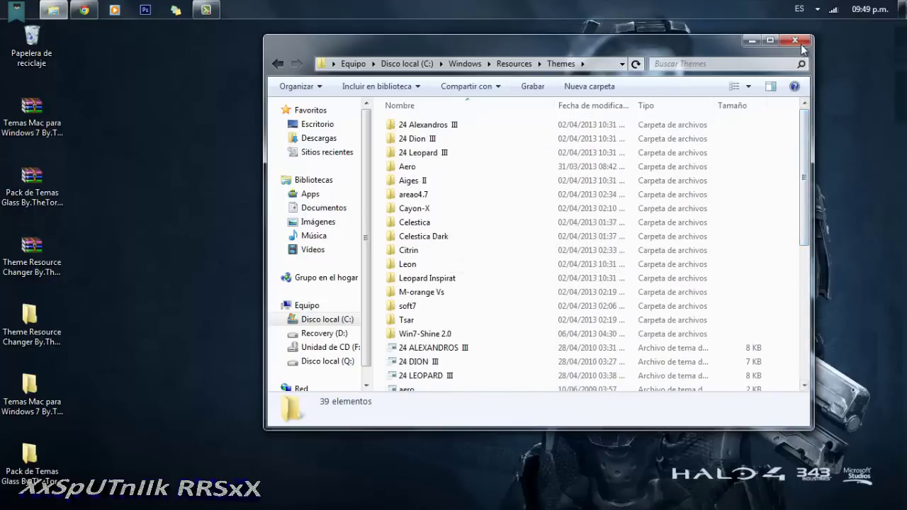
click(795, 41)
Open the extracted Temas Mac para Windows 7 and Theme Resource Changer folders from the desktop.
double_click(30, 389)
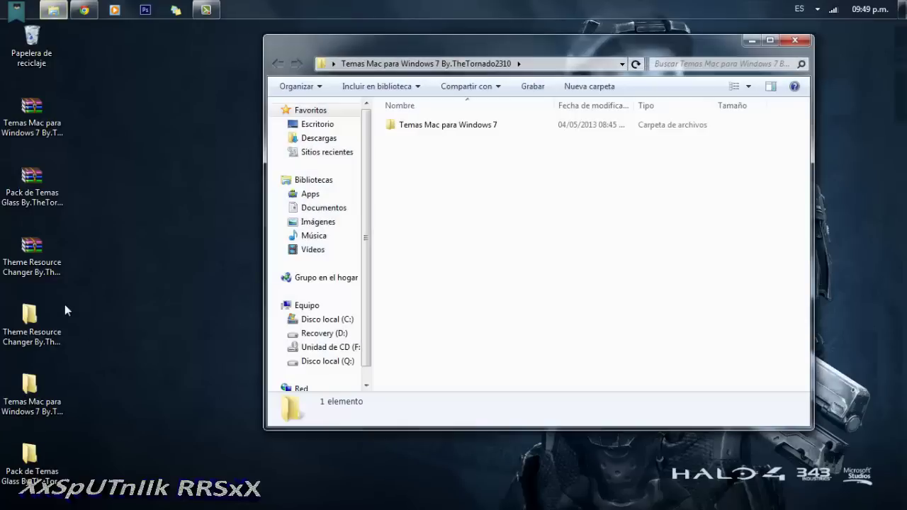
click(34, 330)
double_click(34, 330)
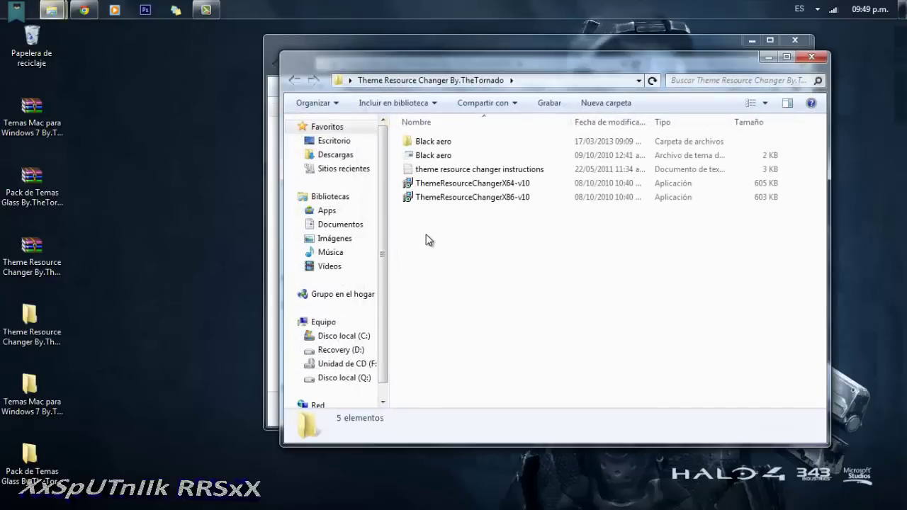
Examine the theme folders inside the extracted Pack de Temas glass folder and close all open folder windows.
double_click(29, 460)
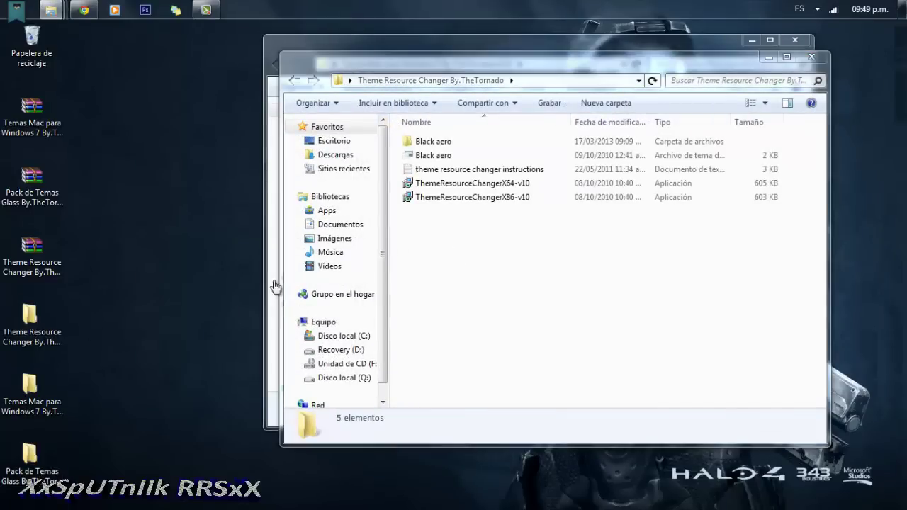
click(481, 163)
double_click(482, 164)
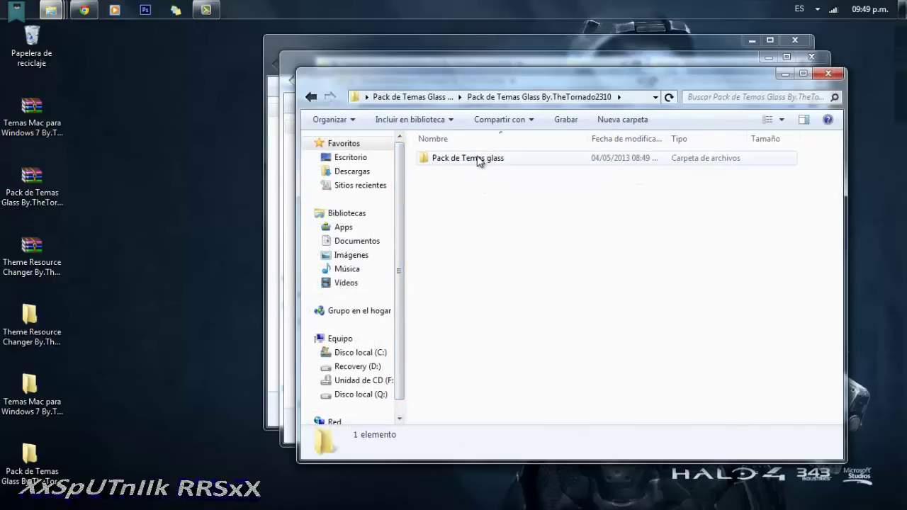
double_click(478, 163)
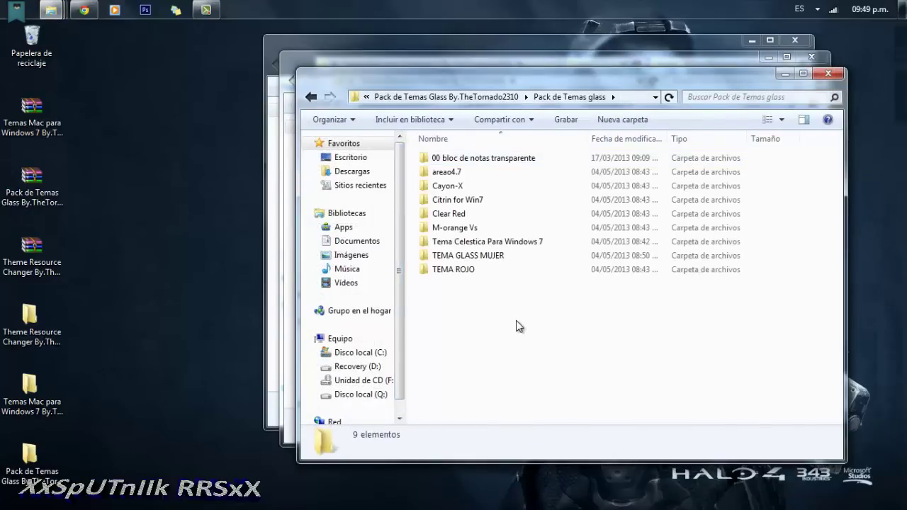
drag(516, 320, 486, 344)
click(474, 161)
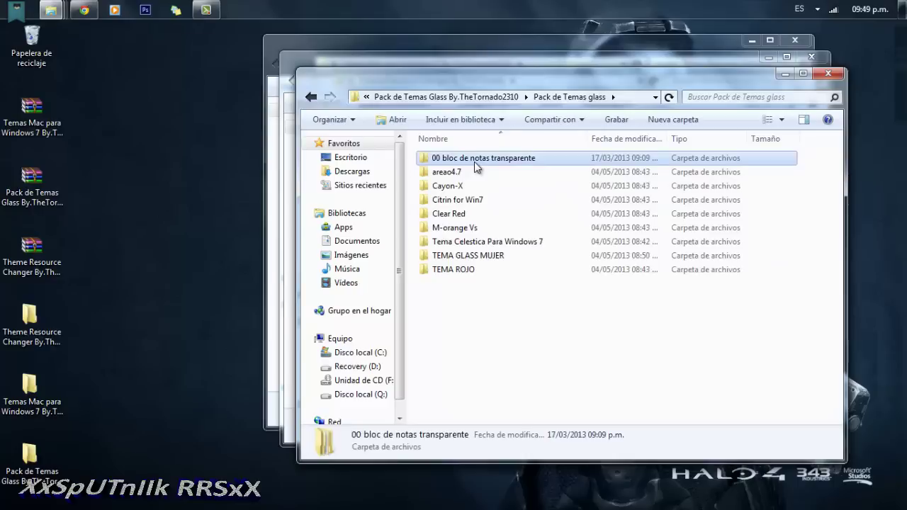
click(829, 75)
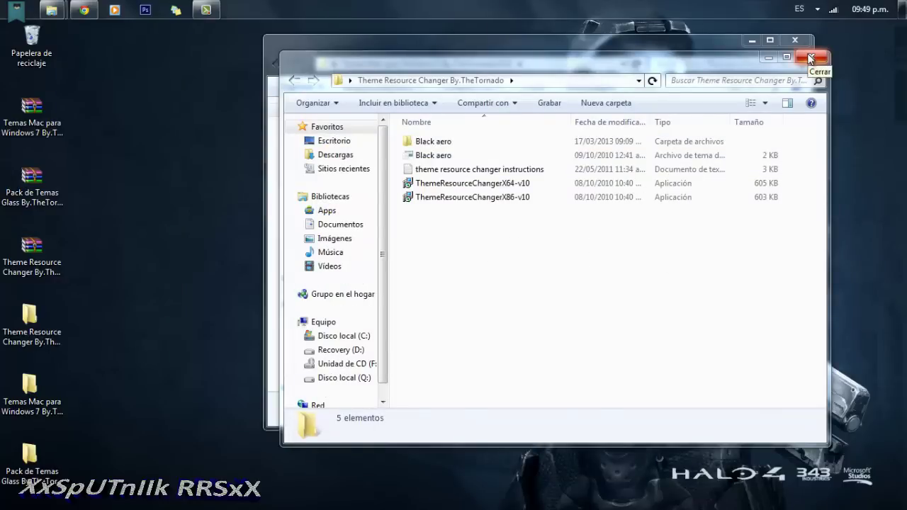
click(810, 58)
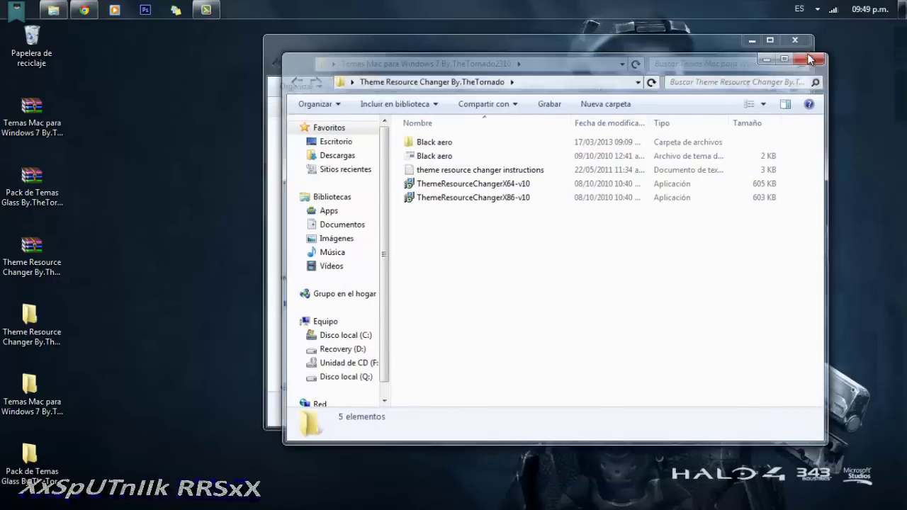
click(794, 40)
Apply the Celestica theme in the desktop personalization settings and close them.
right_click(552, 167)
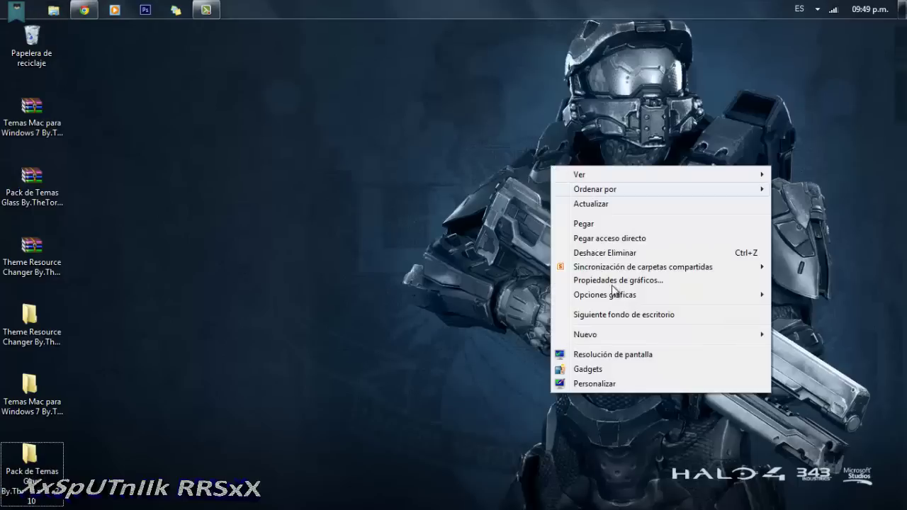
click(617, 352)
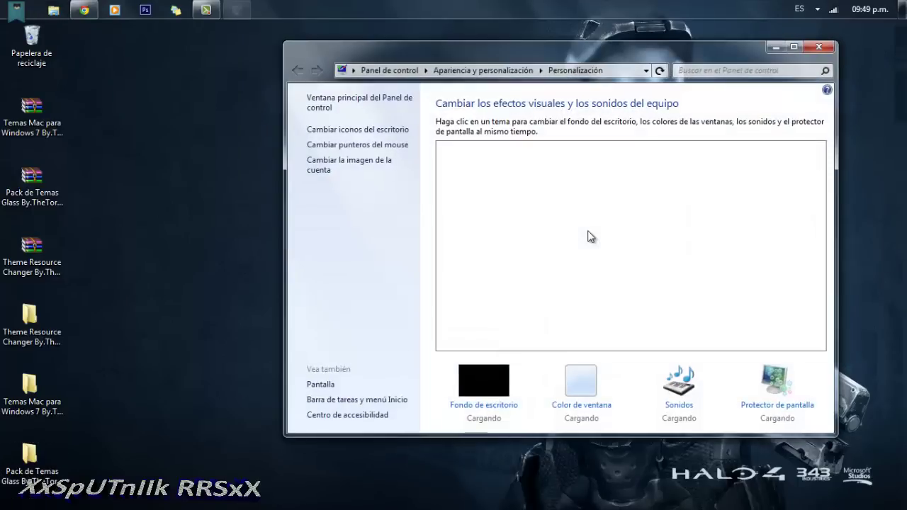
drag(819, 170, 821, 257)
click(503, 263)
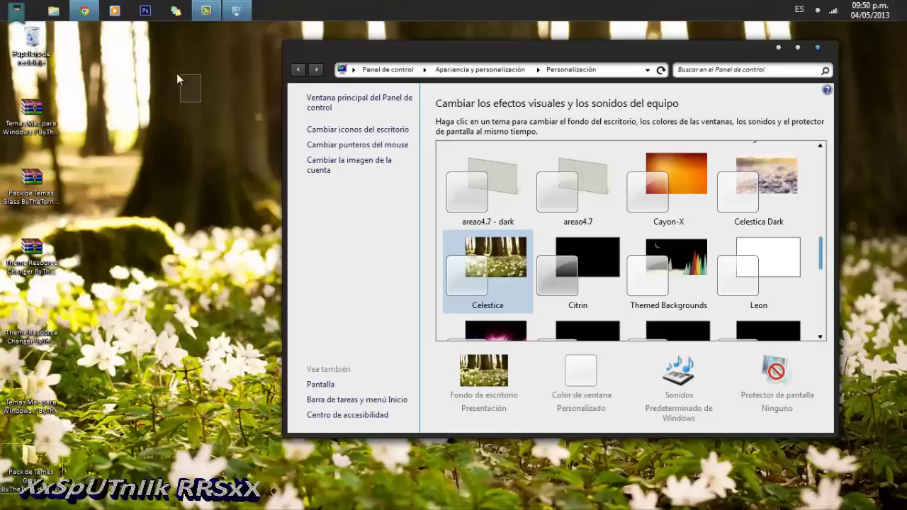
click(817, 50)
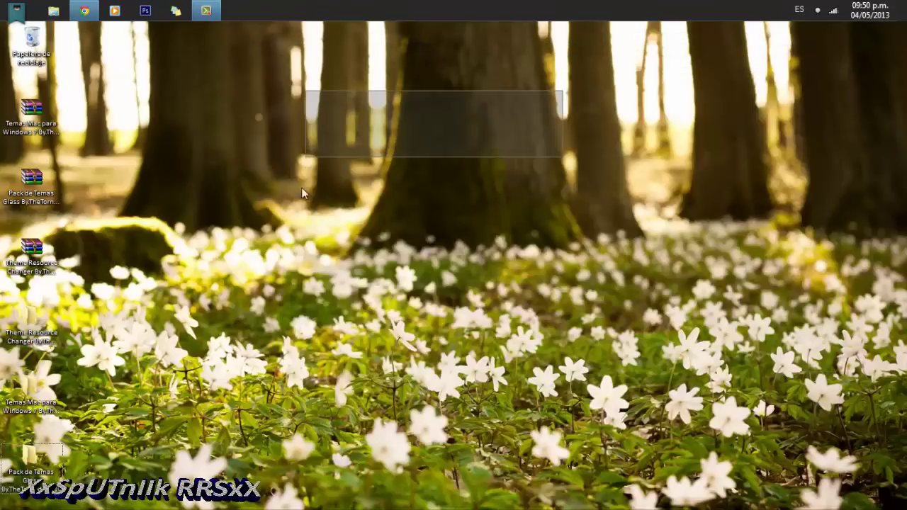
Reopen the desktop personalization settings and apply the Cayon-X theme.
right_click(283, 255)
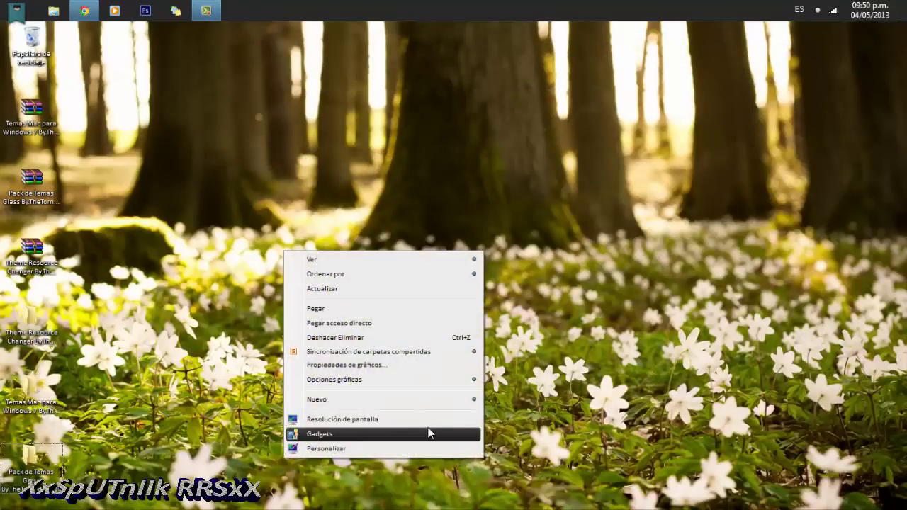
click(396, 450)
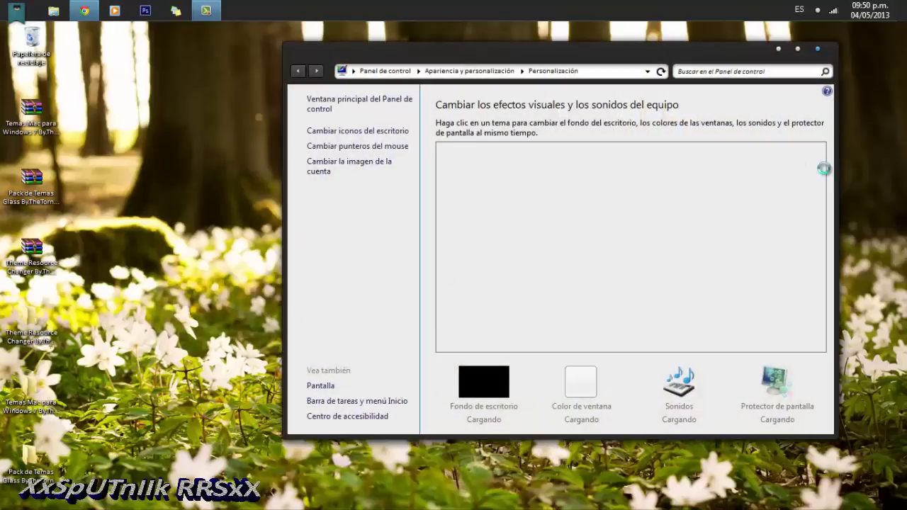
scroll(822, 251, down, 2)
scroll(779, 241, up, 2)
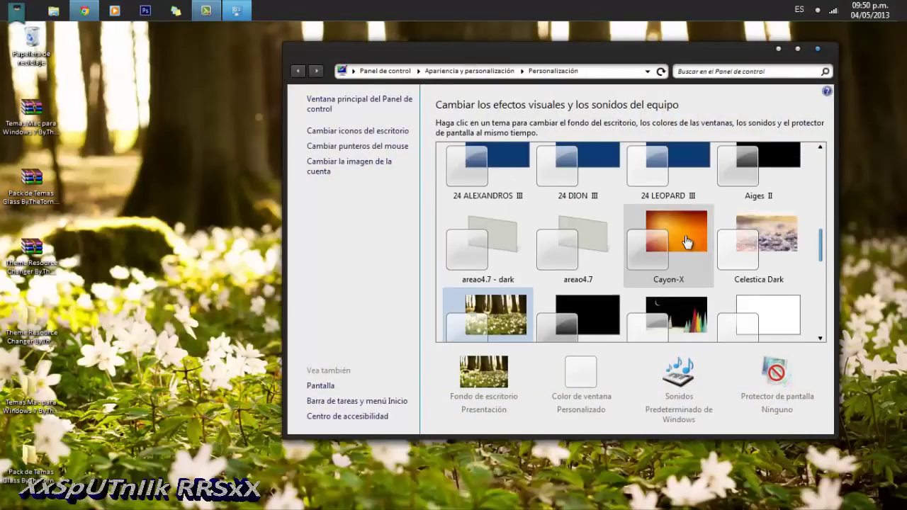
click(685, 241)
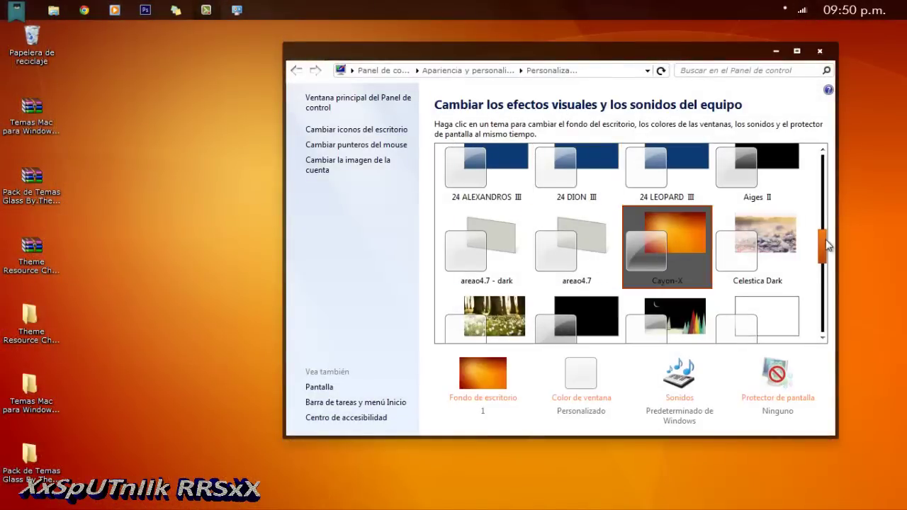
Apply the Leon theme and close the personalization settings.
drag(823, 242, 825, 257)
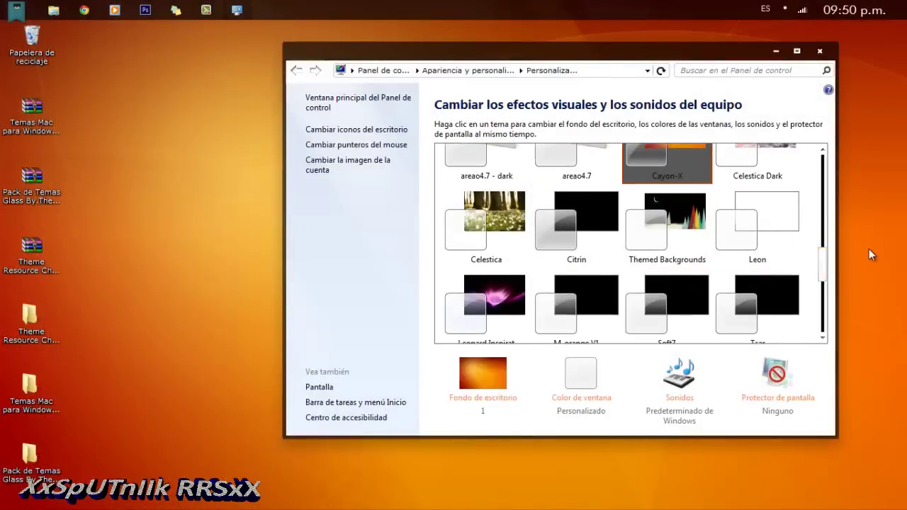
drag(817, 265, 780, 227)
click(779, 225)
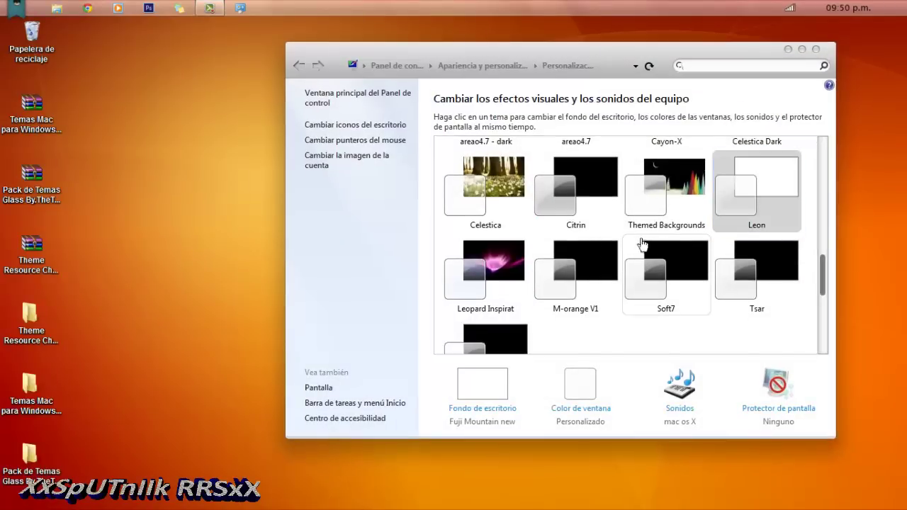
click(815, 48)
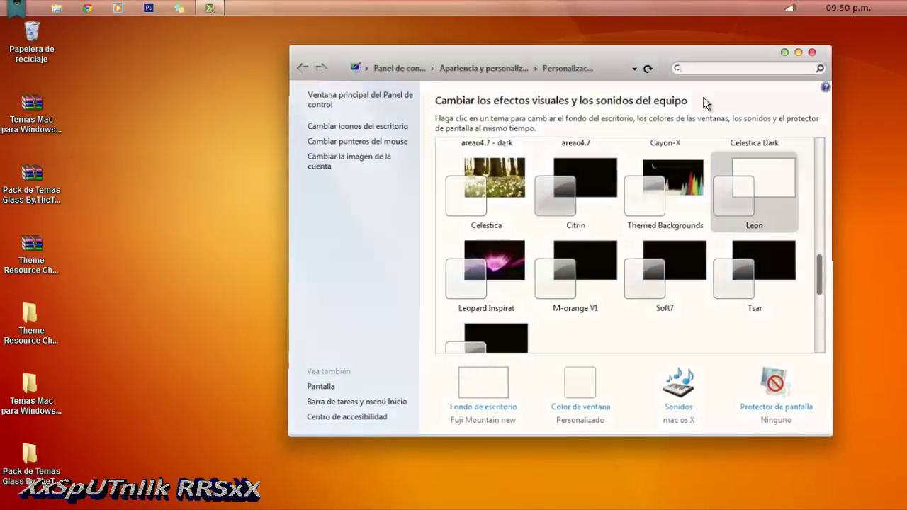